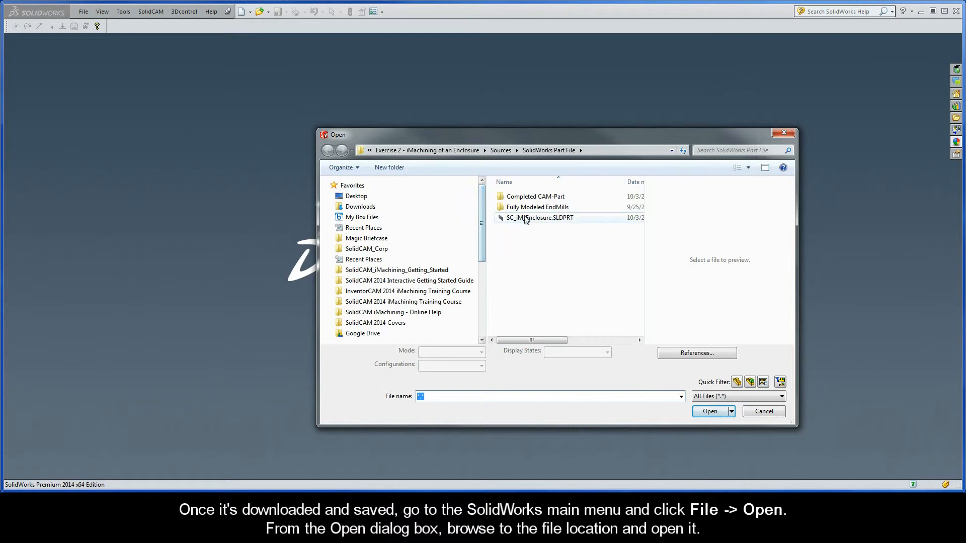
Step: Open the part file SC_iM_Enclosure.SLDPRT and bring up the iMachining Database
{"action": "double_click", "coordinate": [541, 218]}
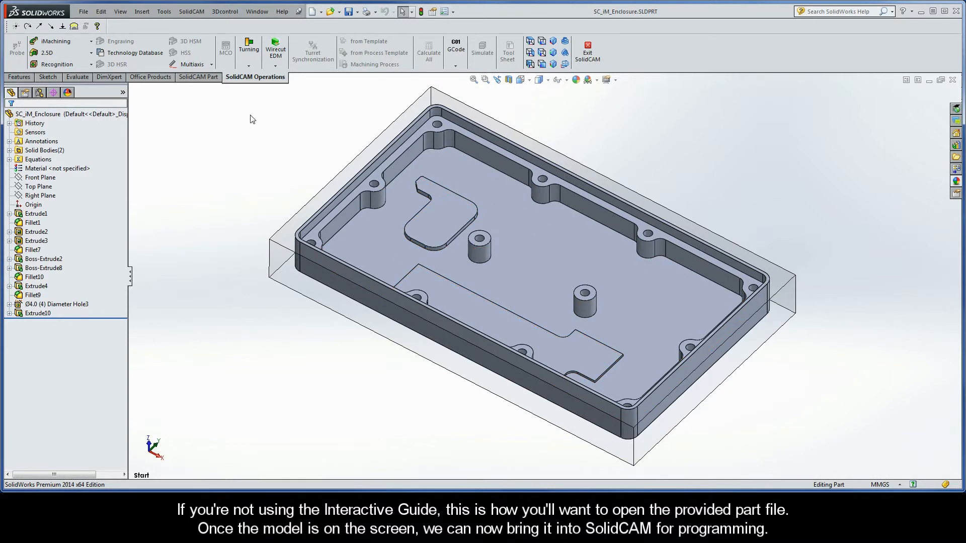
{"action": "left_click", "coordinate": [190, 12]}
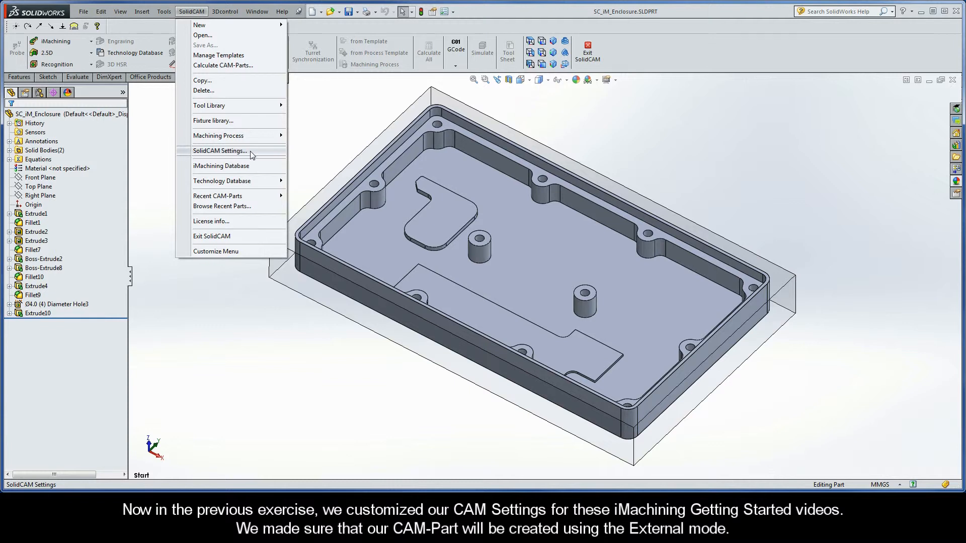
{"action": "left_click", "coordinate": [299, 140]}
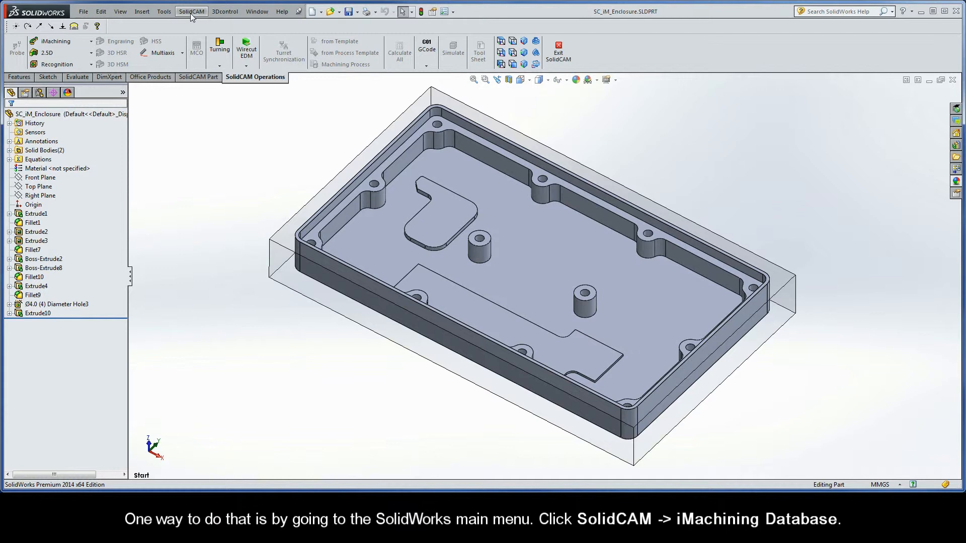
{"action": "left_click", "coordinate": [190, 13]}
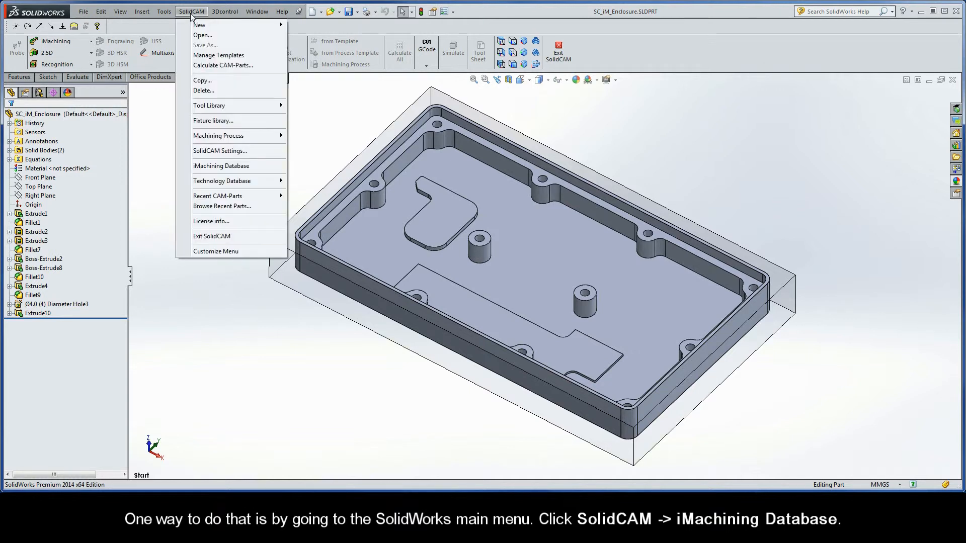
{"action": "left_click", "coordinate": [245, 167]}
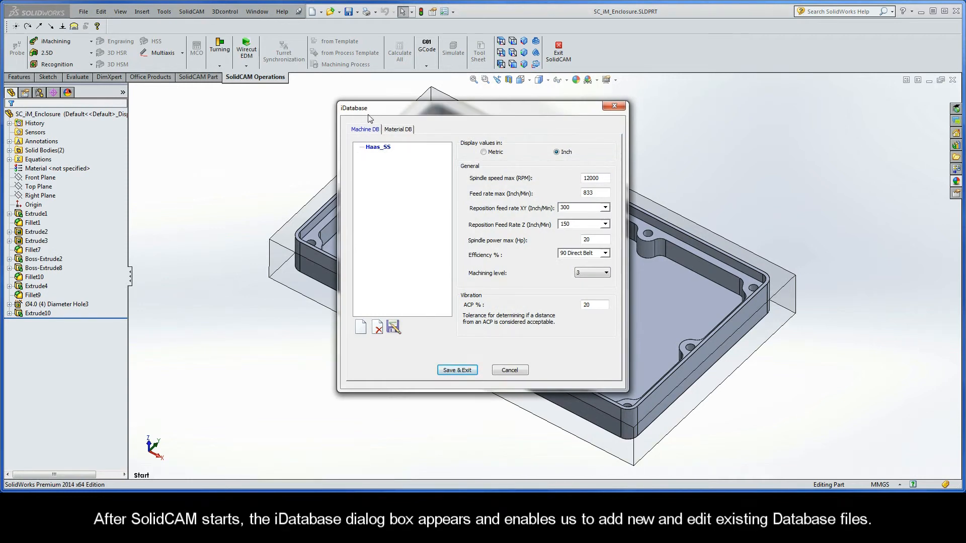
Step: Set the Haas_SS machine's maximum spindle speed to 1200 RPM and revert that edit
{"action": "left_click", "coordinate": [379, 148]}
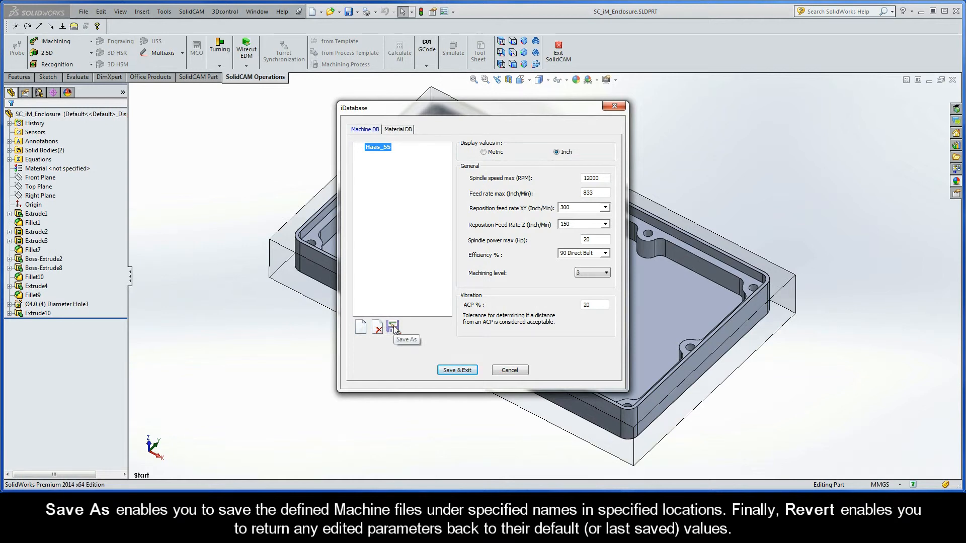
{"action": "left_click", "coordinate": [601, 179]}
{"action": "key", "text": "BackSpace"}
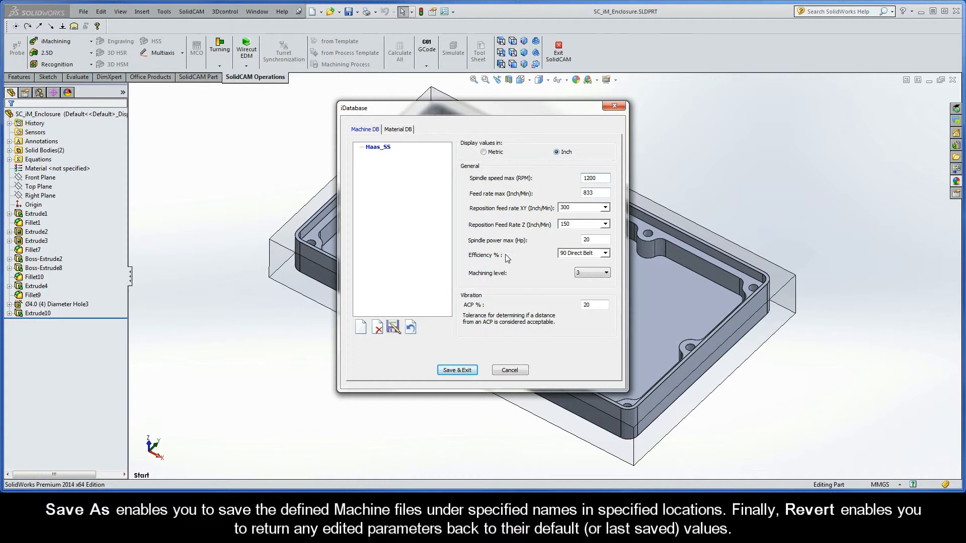
{"action": "left_click", "coordinate": [411, 329]}
Step: Create a new machine file named Haas_SS_New in the machine database
{"action": "left_click", "coordinate": [361, 328]}
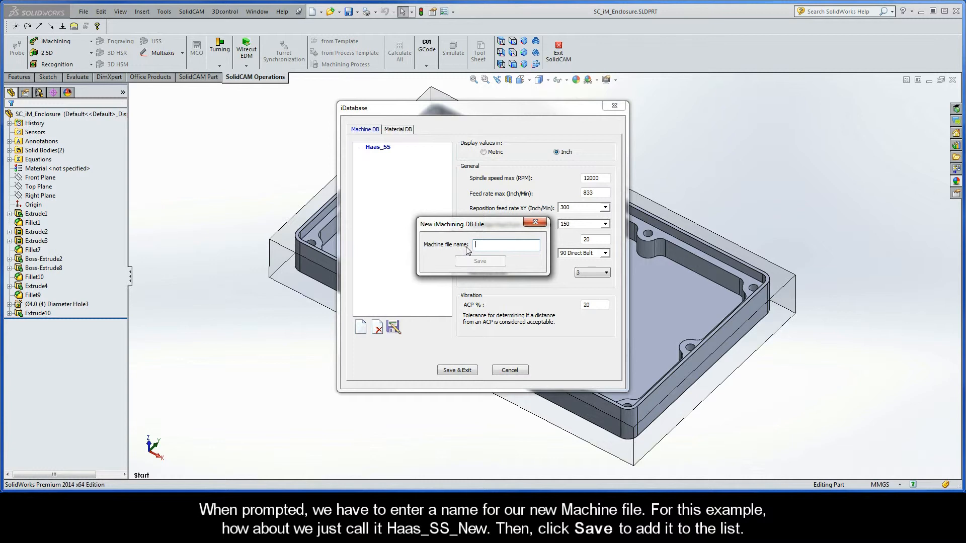
{"action": "type", "text": "Haas_SS_New"}
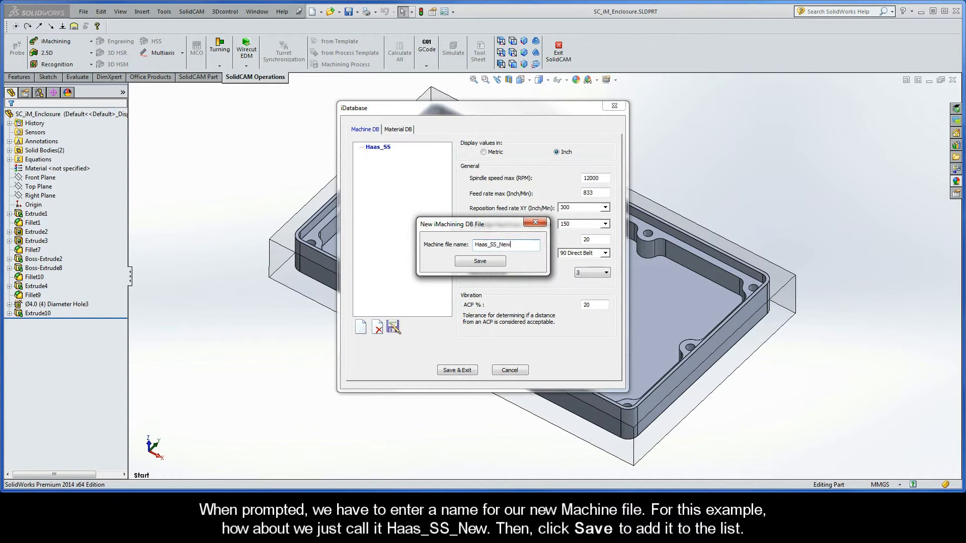
{"action": "left_click", "coordinate": [480, 261]}
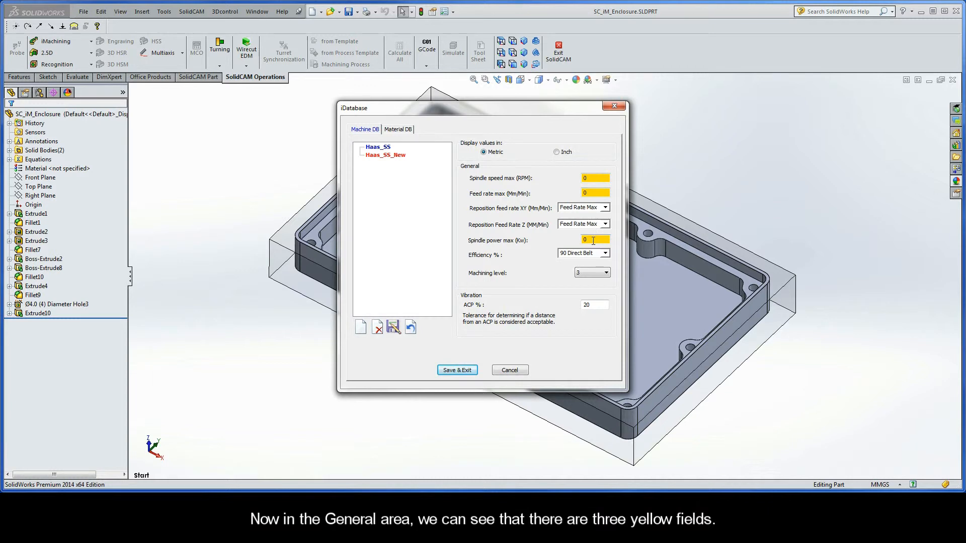
Step: Set the new machine's maximum spindle speed to 12000 RPM, maximum feed rate to 21158 mm/min and maximum spindle power to 20 kW
{"action": "double_click", "coordinate": [593, 177]}
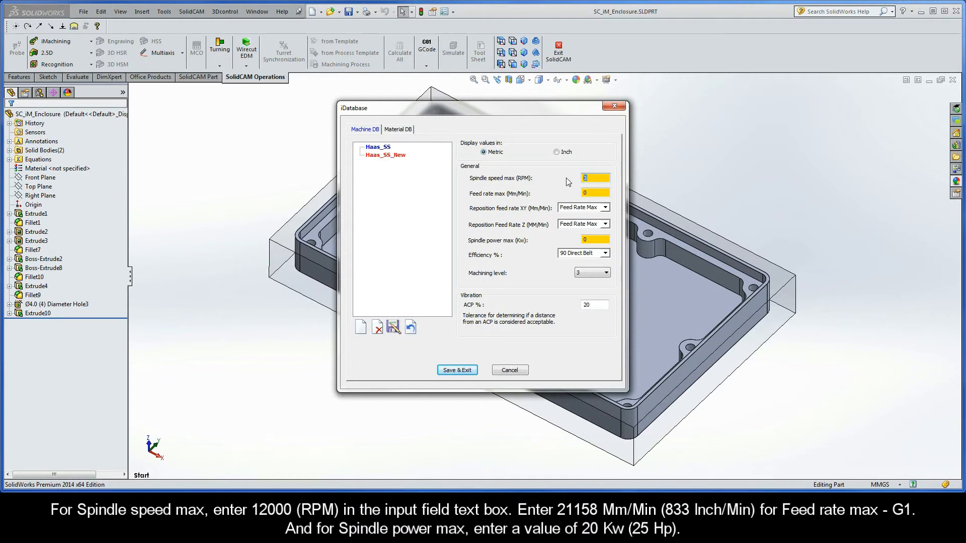
{"action": "type", "text": "12000"}
{"action": "double_click", "coordinate": [592, 193]}
{"action": "type", "text": "21158"}
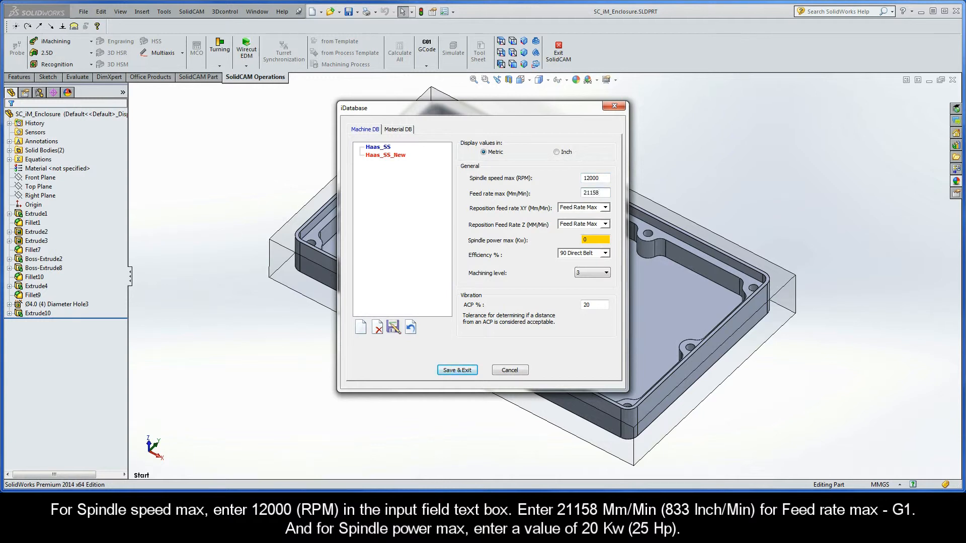
{"action": "double_click", "coordinate": [593, 240]}
{"action": "type", "text": "2"}
Step: Set the reposition feed rates to 10000 mm/min for XY and 3800 mm/min for Z, with machining level 6
{"action": "left_click", "coordinate": [598, 208]}
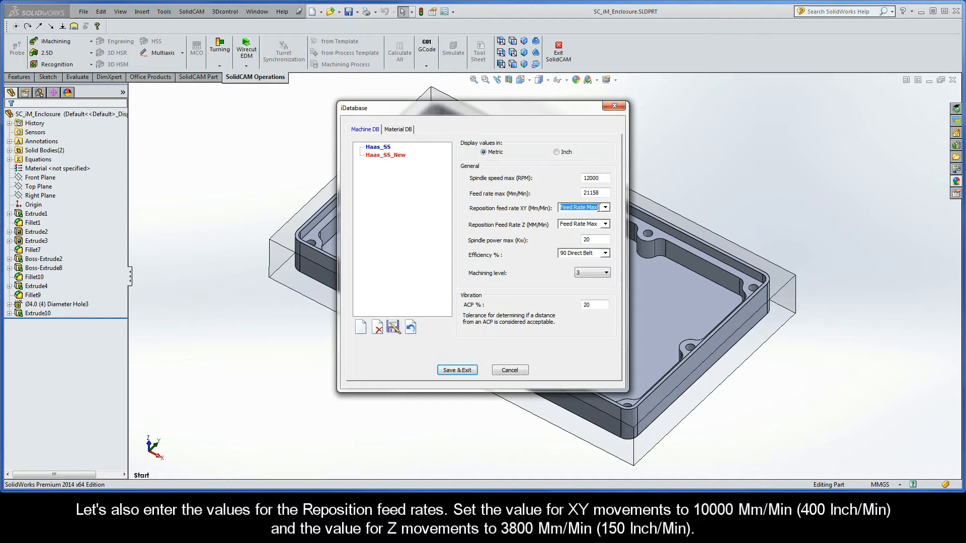
{"action": "type", "text": "10000"}
{"action": "left_click", "coordinate": [598, 224]}
{"action": "type", "text": "3800"}
{"action": "left_click", "coordinate": [595, 273]}
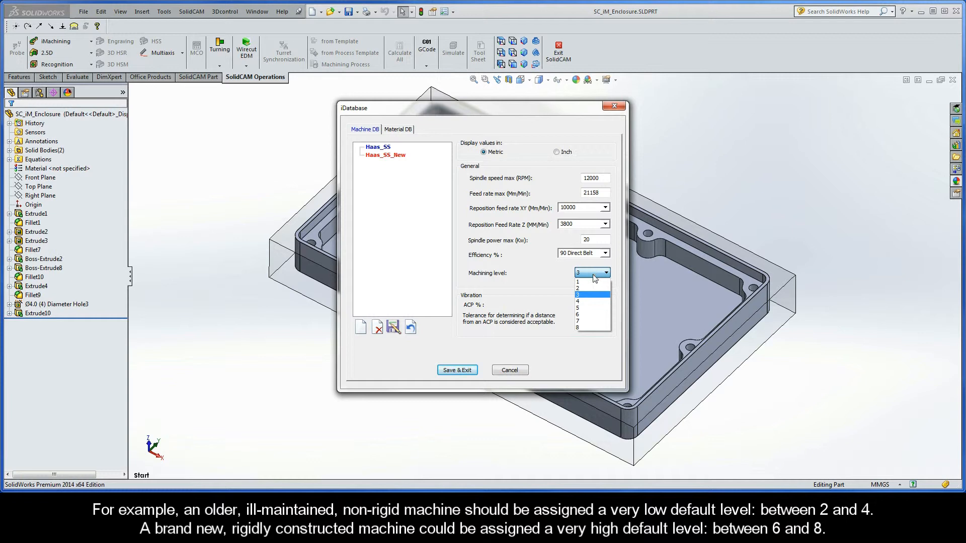
{"action": "left_click", "coordinate": [588, 315]}
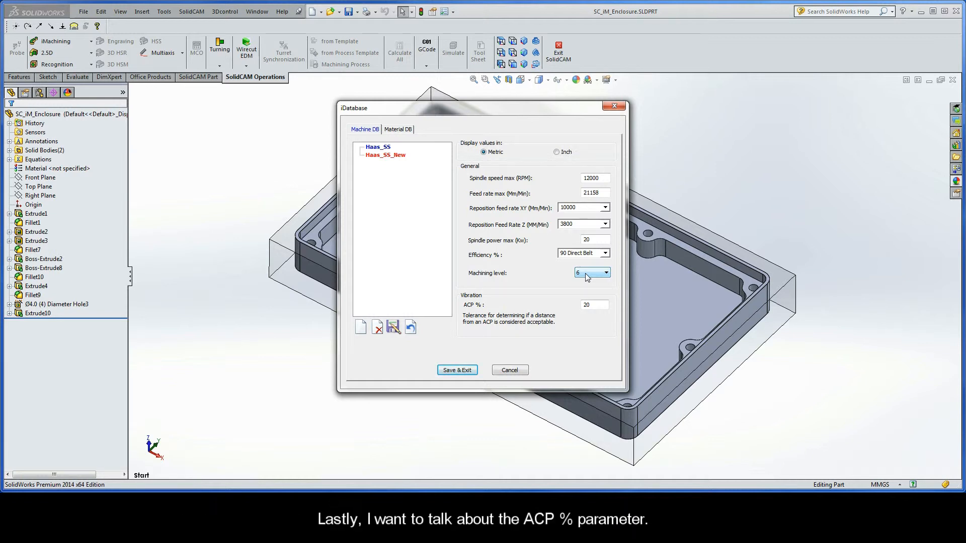
Step: Try an ACP tolerance of 0 % for the new machine and set it back to 20 %
{"action": "double_click", "coordinate": [596, 305]}
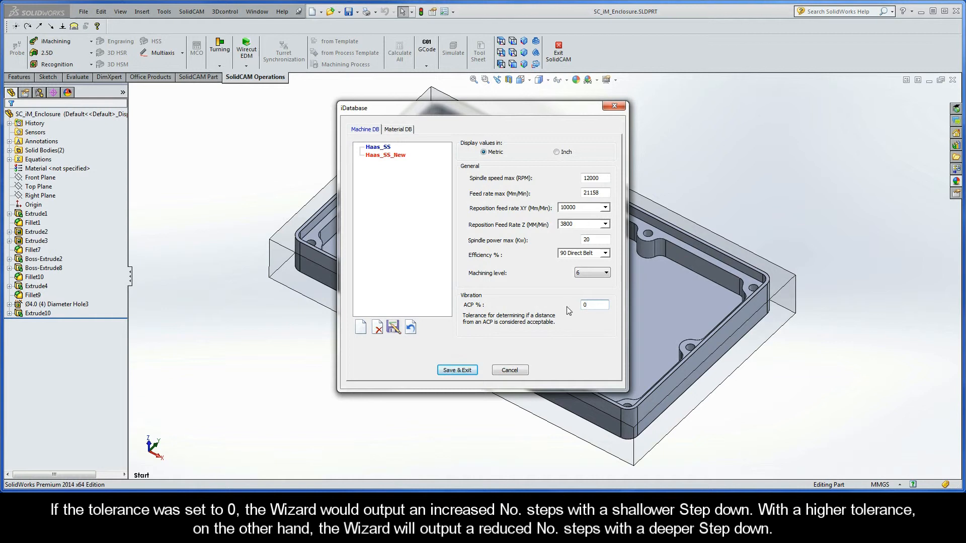
{"action": "double_click", "coordinate": [597, 307]}
{"action": "type", "text": "20"}
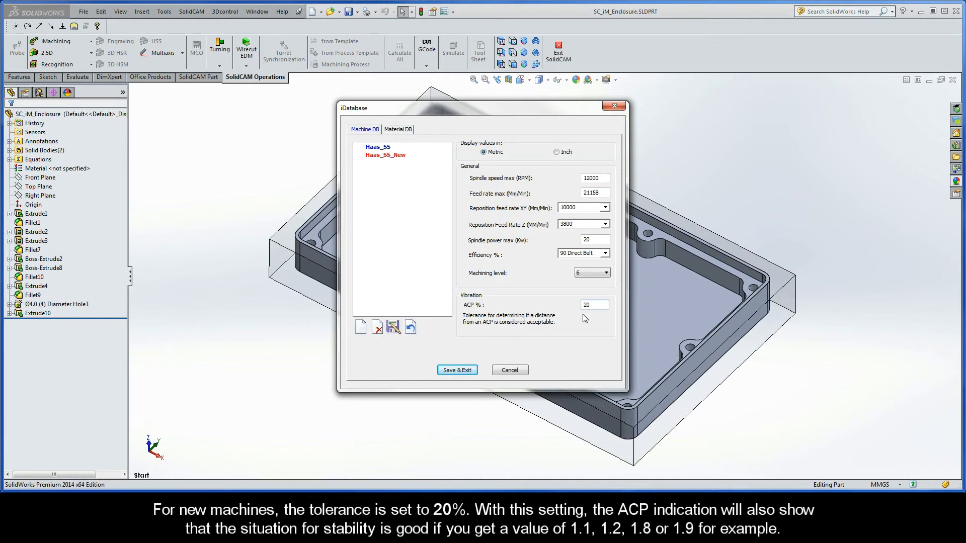
{"action": "double_click", "coordinate": [597, 304]}
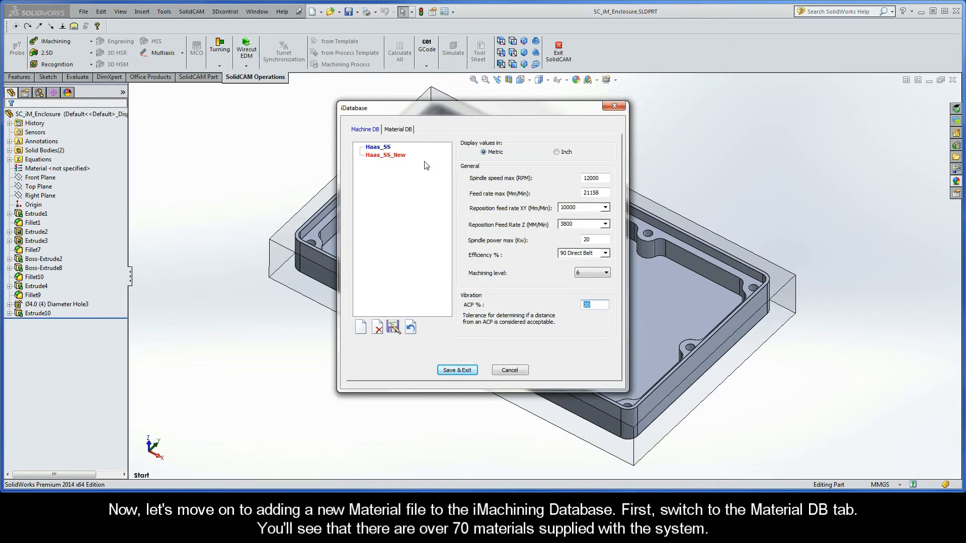
Step: Create a new material file named Aluminum 6061-T6 in the material database
{"action": "left_click", "coordinate": [397, 132]}
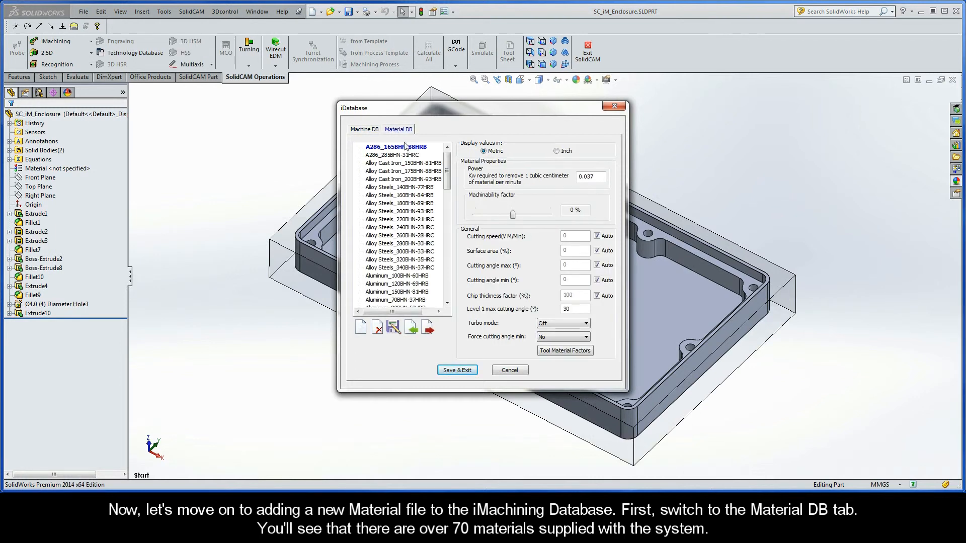
{"action": "left_click_drag", "start_coordinate": [447, 167], "coordinate": [448, 284]}
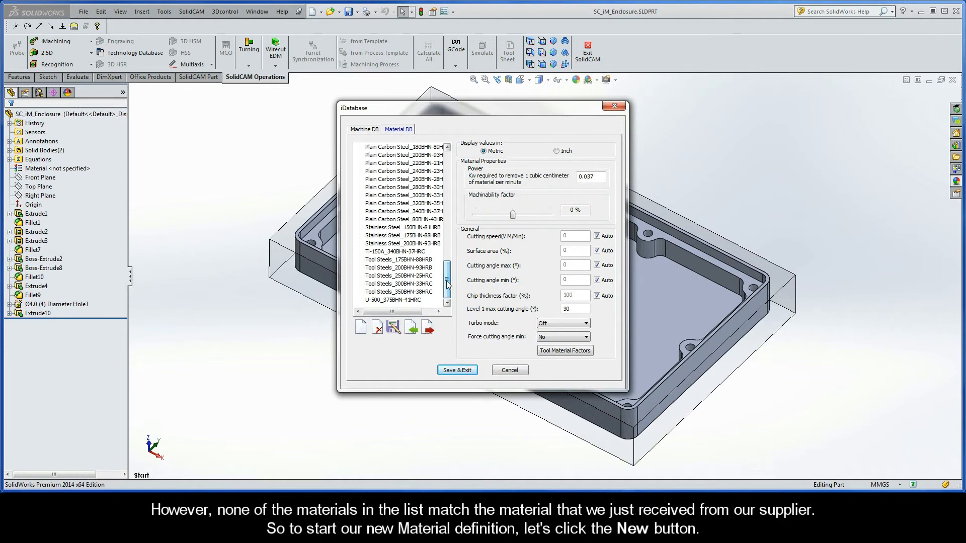
{"action": "left_click", "coordinate": [360, 329]}
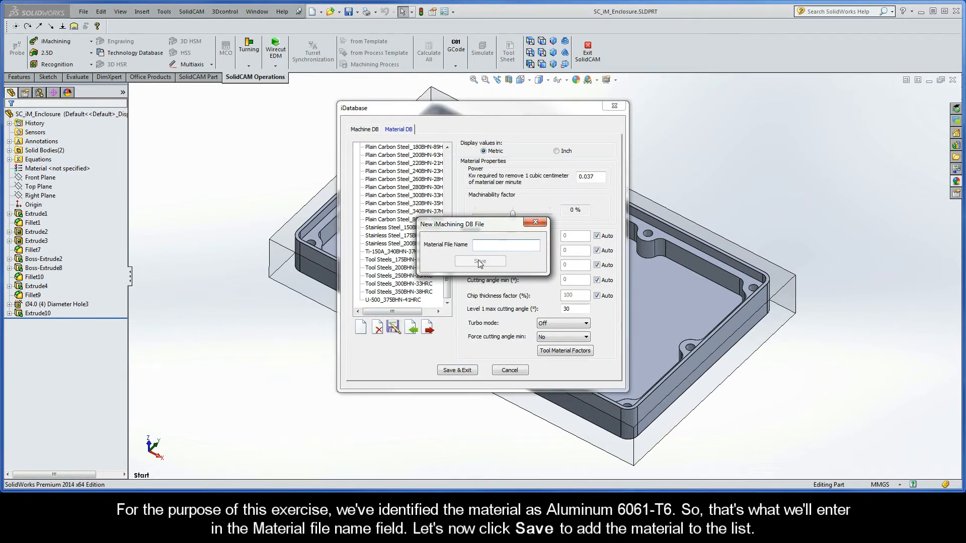
{"action": "type", "text": "Aluminum 6061-T6"}
{"action": "key", "text": "ctrl+a"}
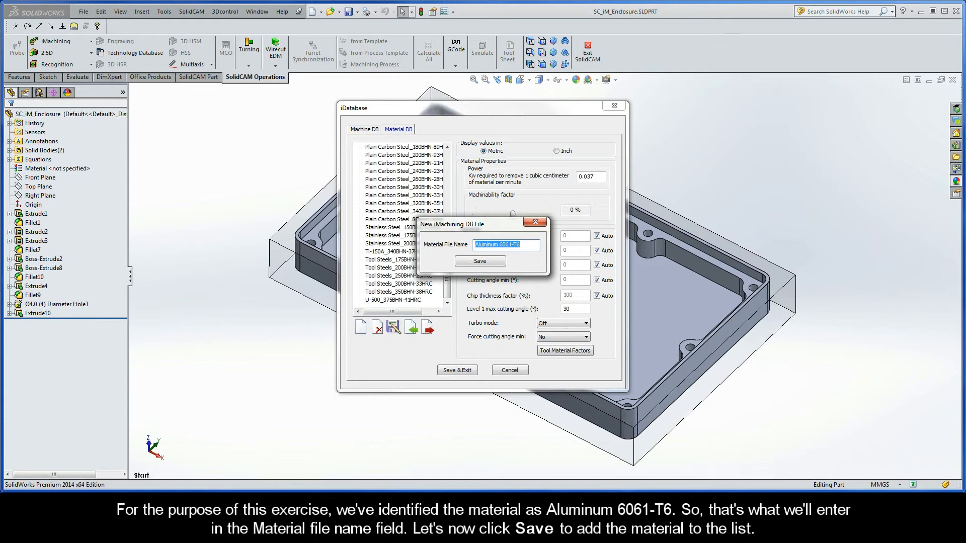
{"action": "left_click", "coordinate": [479, 263]}
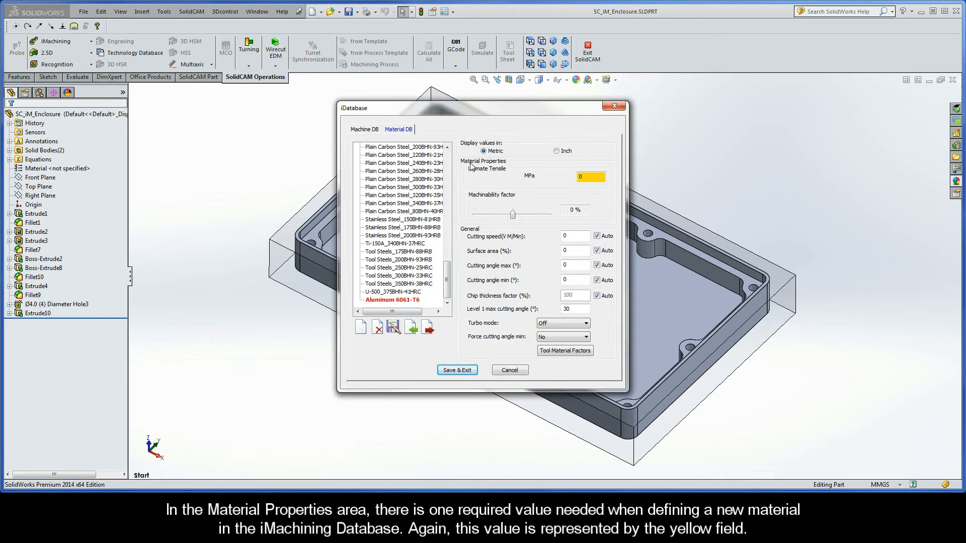
{"action": "double_click", "coordinate": [587, 178]}
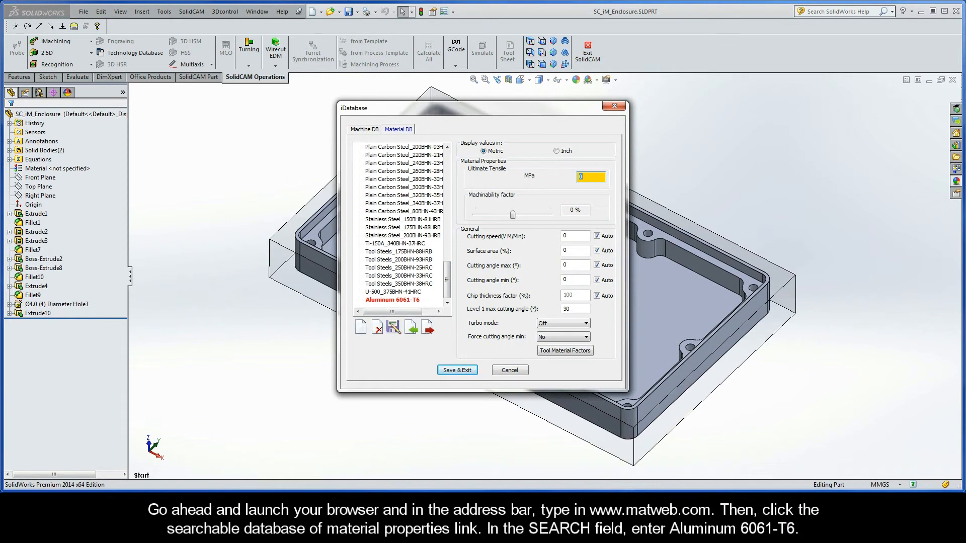
{"action": "key", "text": "alt+Tab"}
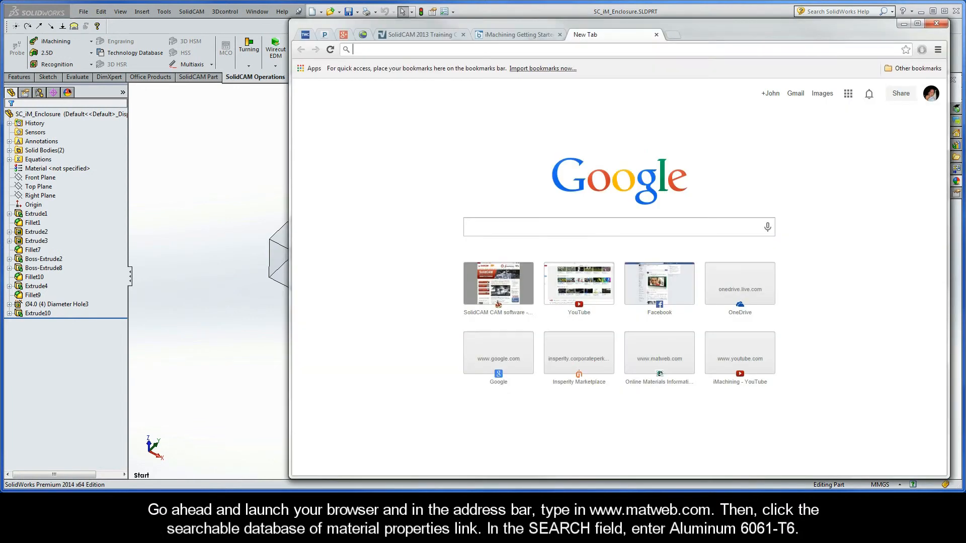
{"action": "type", "text": "www.mat"}
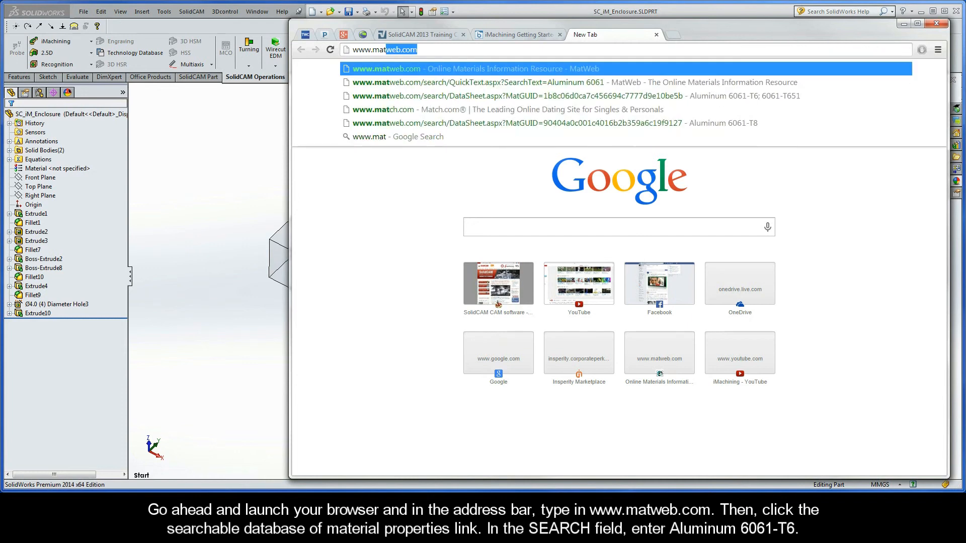
{"action": "type", "text": "web"}
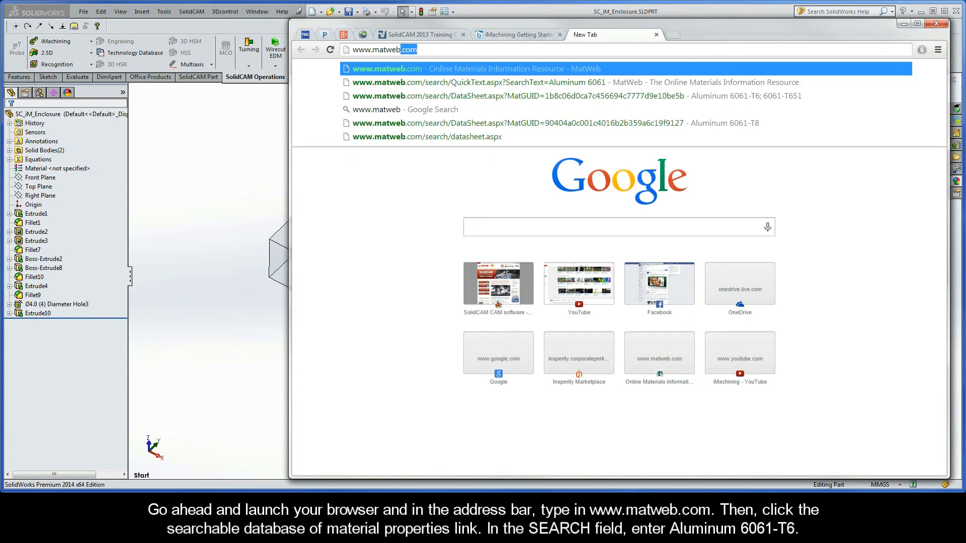
{"action": "key", "text": "Return"}
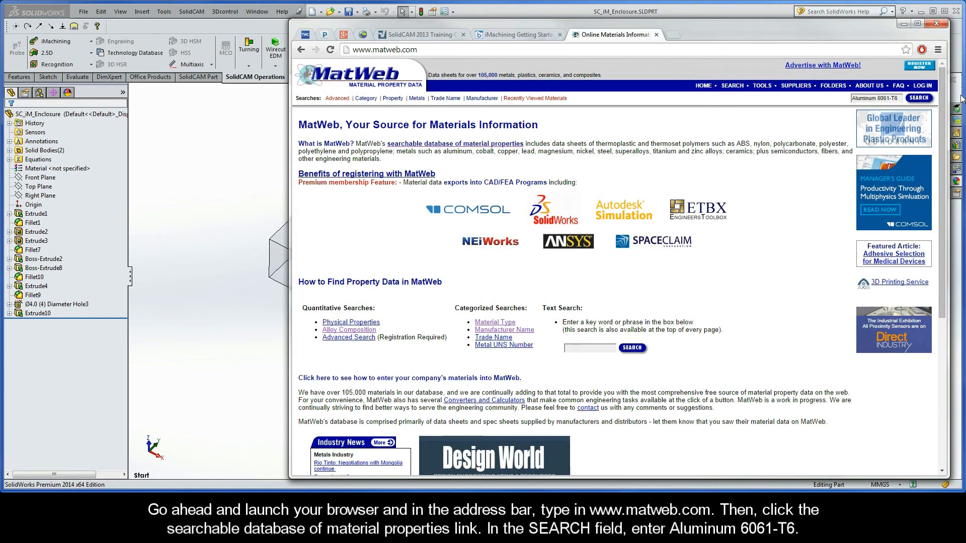
{"action": "left_click", "coordinate": [451, 144]}
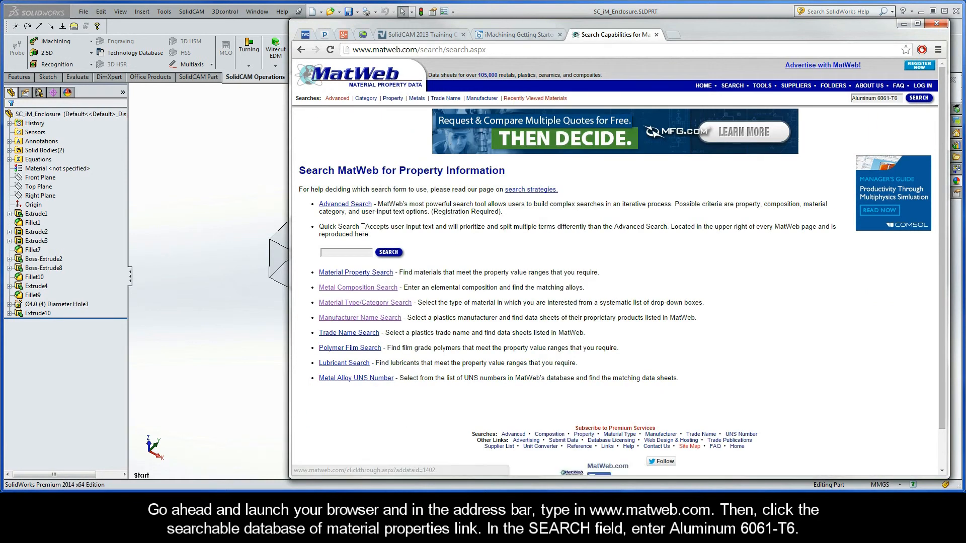
Step: Search MatWeb for Aluminum 6061-T6 and open the data sheet for Aluminum 6061-T6; 6061-T651
{"action": "left_click", "coordinate": [336, 252]}
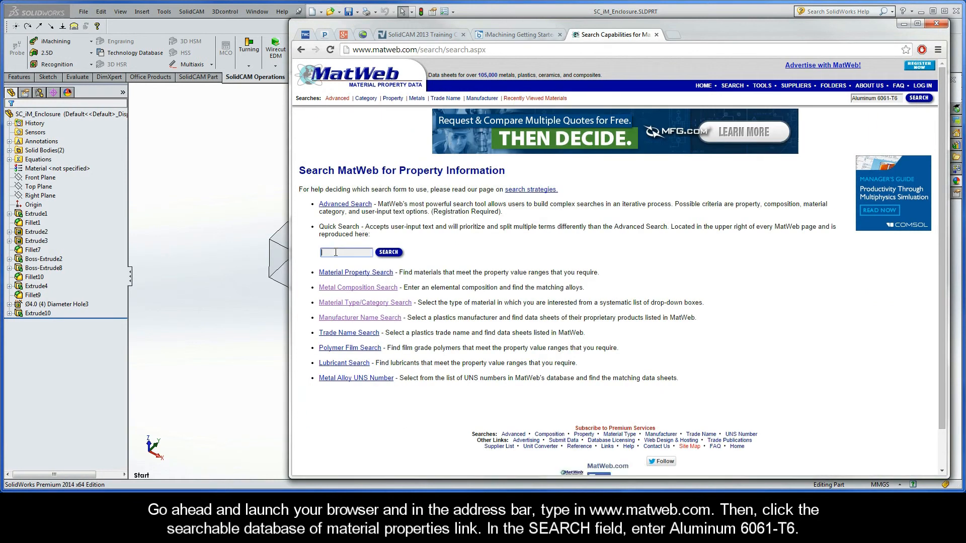
{"action": "type", "text": "Aluminum 6061-T6"}
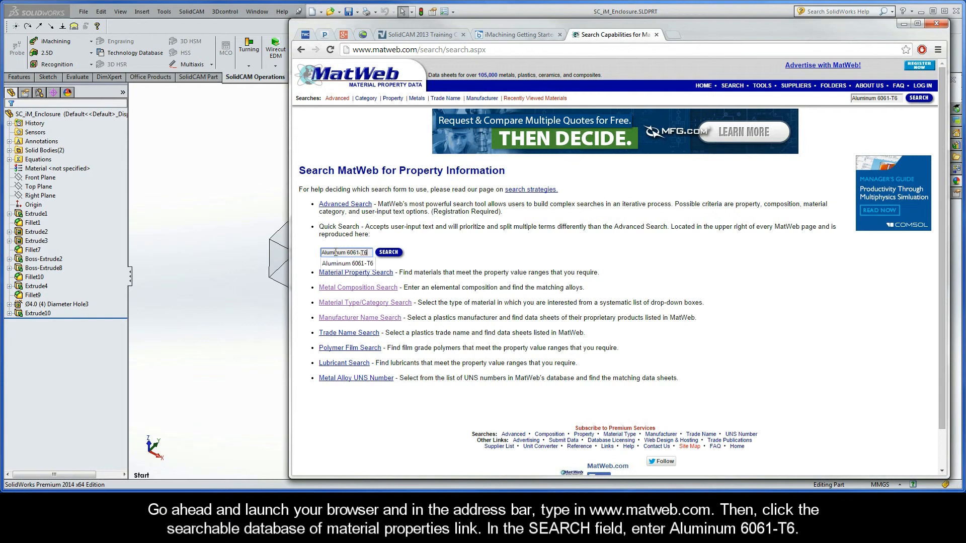
{"action": "left_click", "coordinate": [387, 253]}
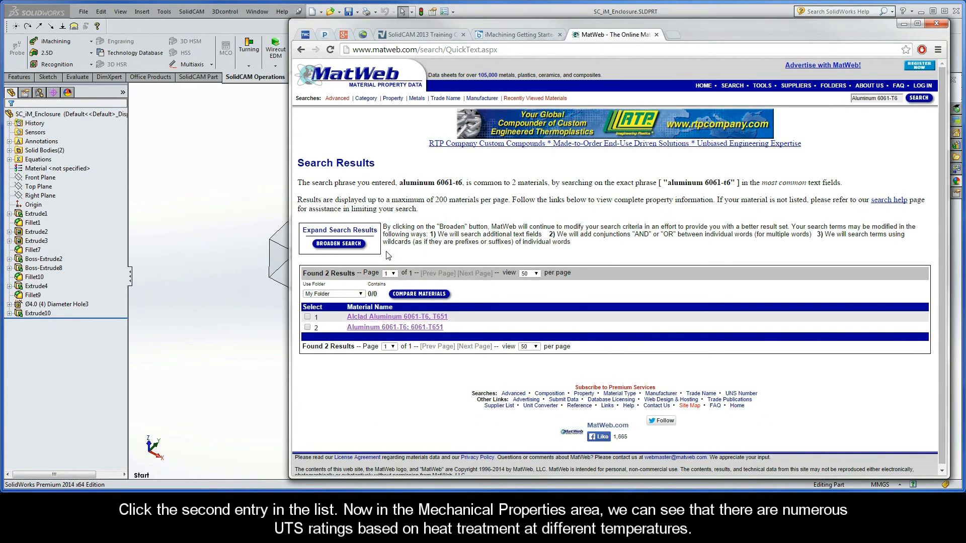
{"action": "left_click", "coordinate": [379, 327]}
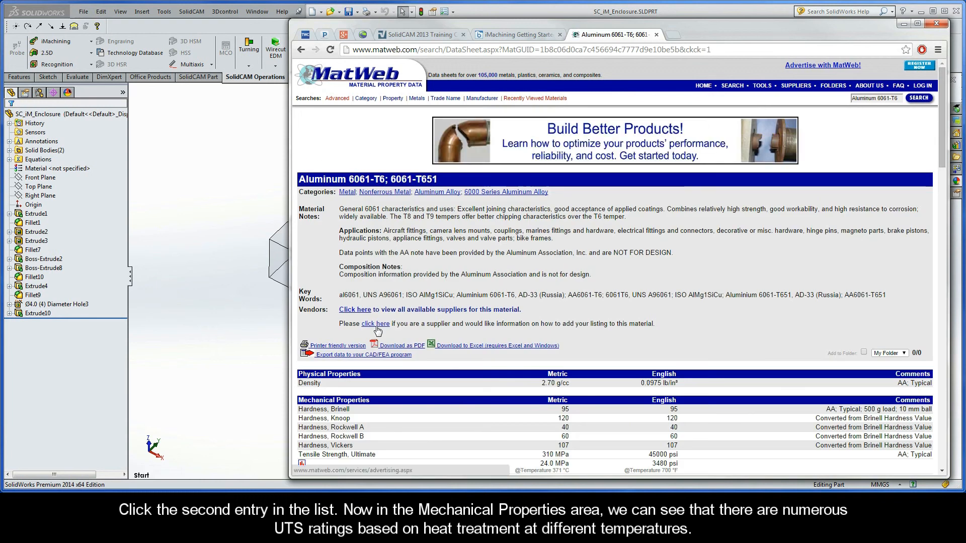
Step: Find the first metric Ultimate Tensile Strength entry under Mechanical Properties and highlight its number
{"action": "scroll", "coordinate": [378, 330], "scroll_direction": "down", "scroll_amount": 3}
{"action": "scroll", "coordinate": [378, 330], "scroll_direction": "down", "scroll_amount": 1}
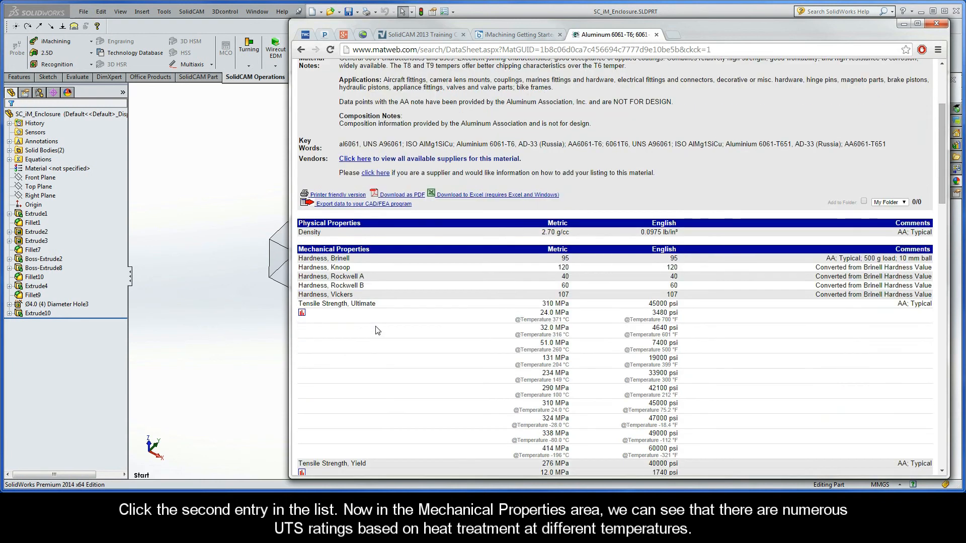
{"action": "scroll", "coordinate": [378, 330], "scroll_direction": "down", "scroll_amount": 1}
{"action": "scroll", "coordinate": [376, 333], "scroll_direction": "down", "scroll_amount": 1}
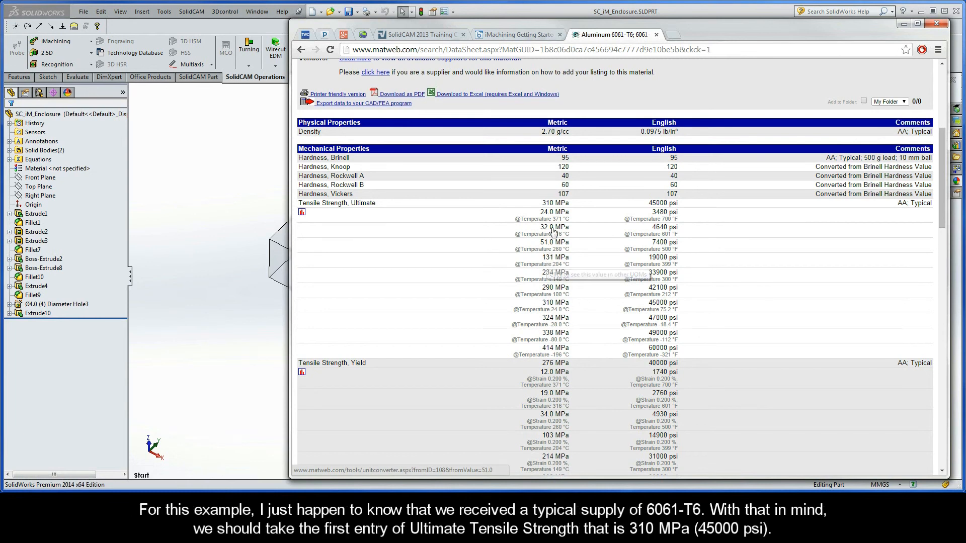
{"action": "left_click_drag", "start_coordinate": [554, 203], "coordinate": [545, 204]}
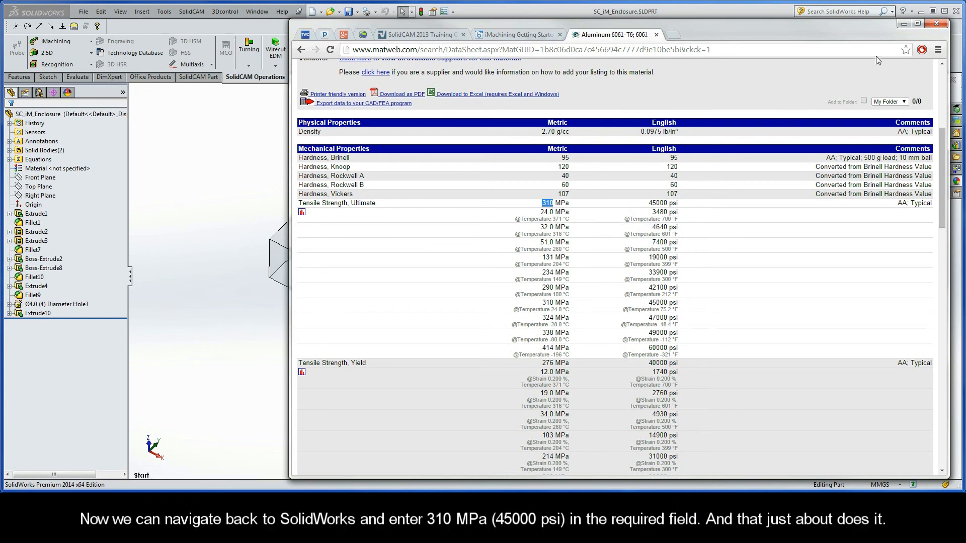
Step: Return to SolidWorks, set the Aluminum 6061-T6 ultimate tensile strength to 310 MPa, and save and close the database
{"action": "left_click", "coordinate": [904, 24]}
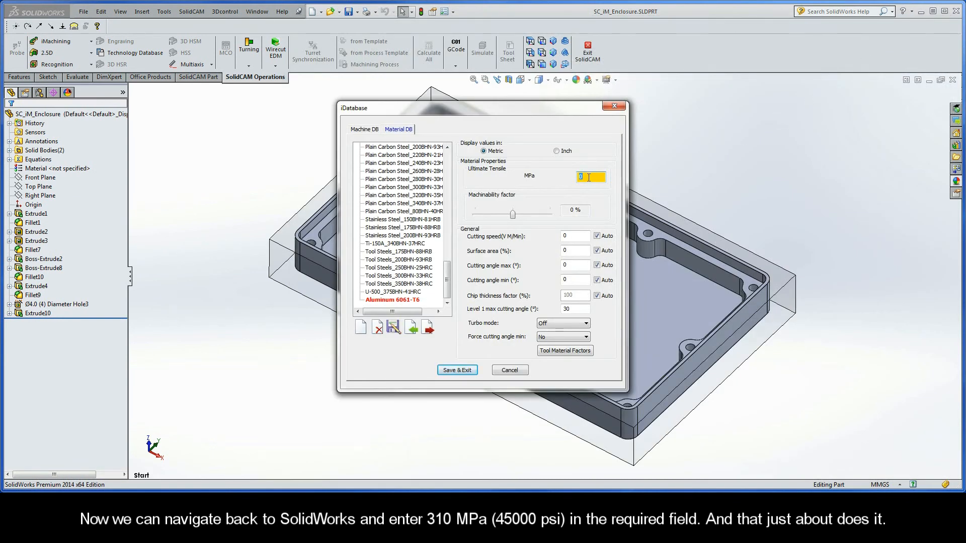
{"action": "type", "text": "310"}
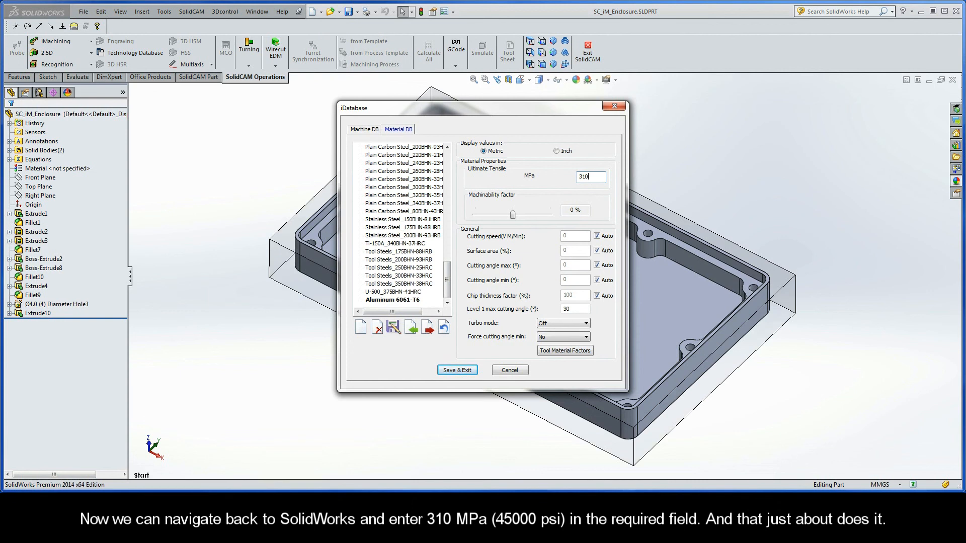
{"action": "left_click", "coordinate": [456, 370]}
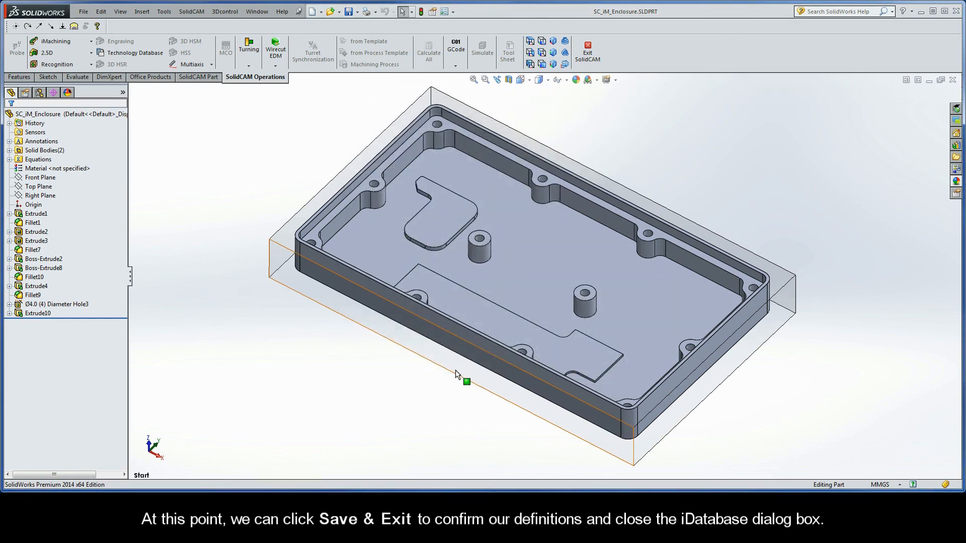